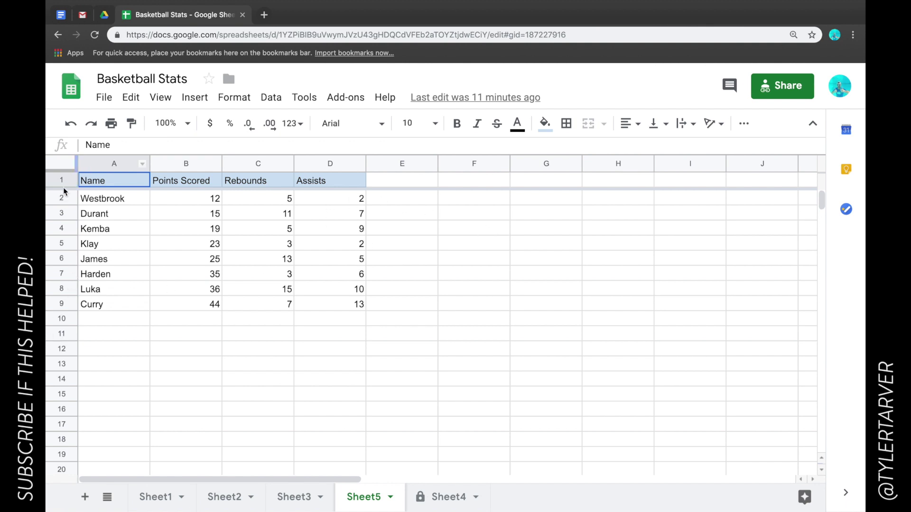
Step: Select the Durant-to-James rows, then the Name through Assists columns and empty columns E and F
left_click(59, 213)
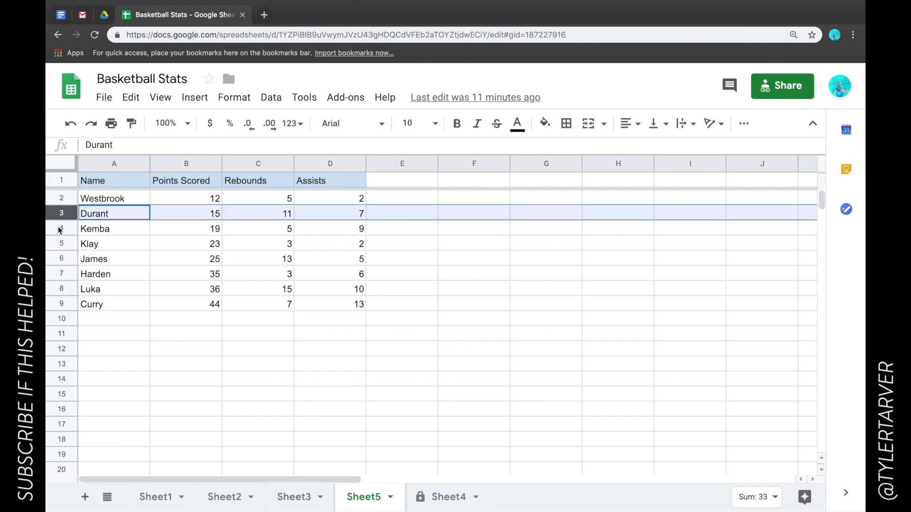
left_click(59, 229)
left_click(61, 244)
left_click(61, 259)
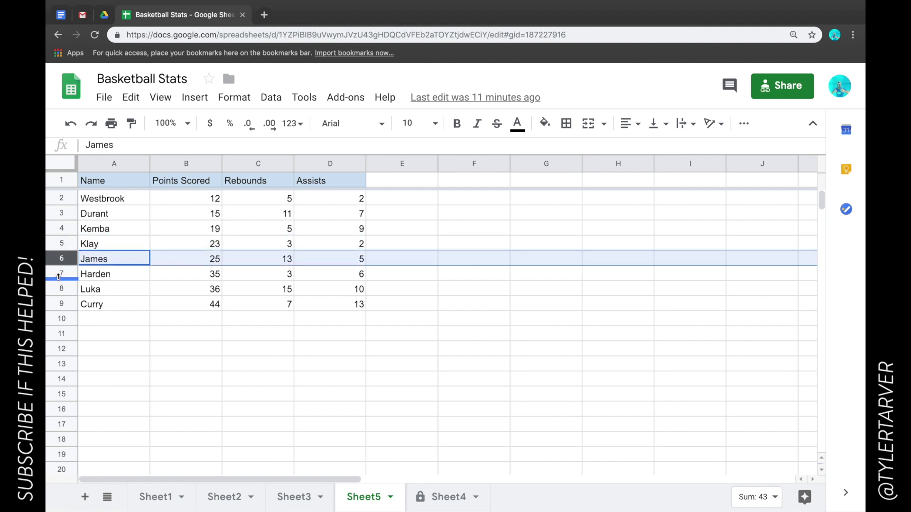
left_click(120, 166)
left_click(178, 163)
left_click(261, 163)
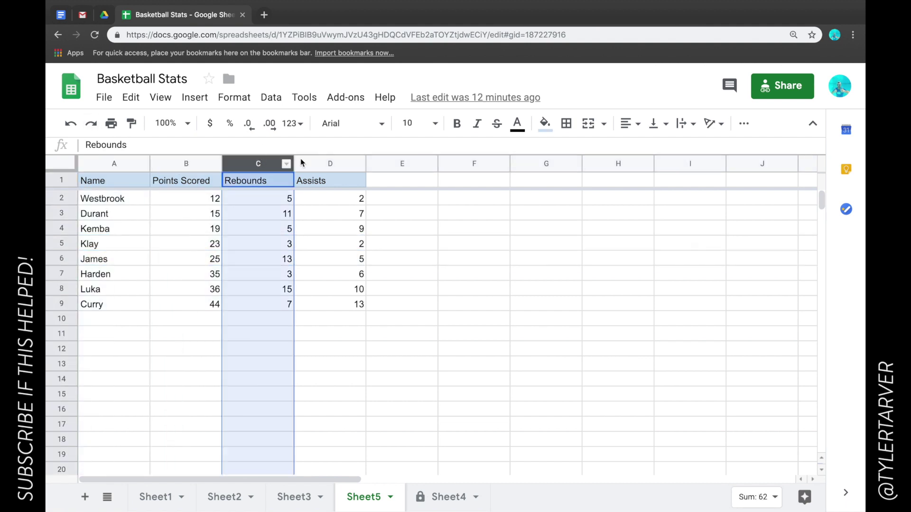
left_click(338, 163)
left_click(401, 163)
left_click(484, 163)
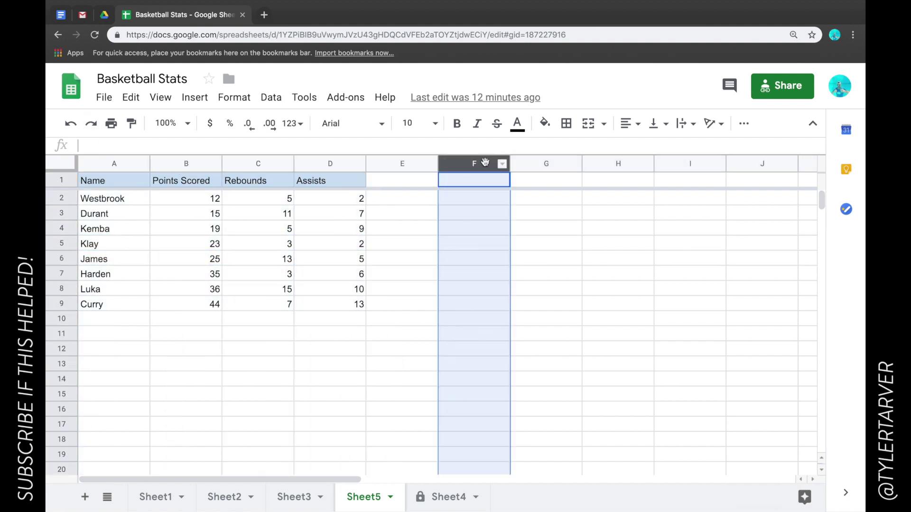
left_click(406, 163)
left_click(332, 164)
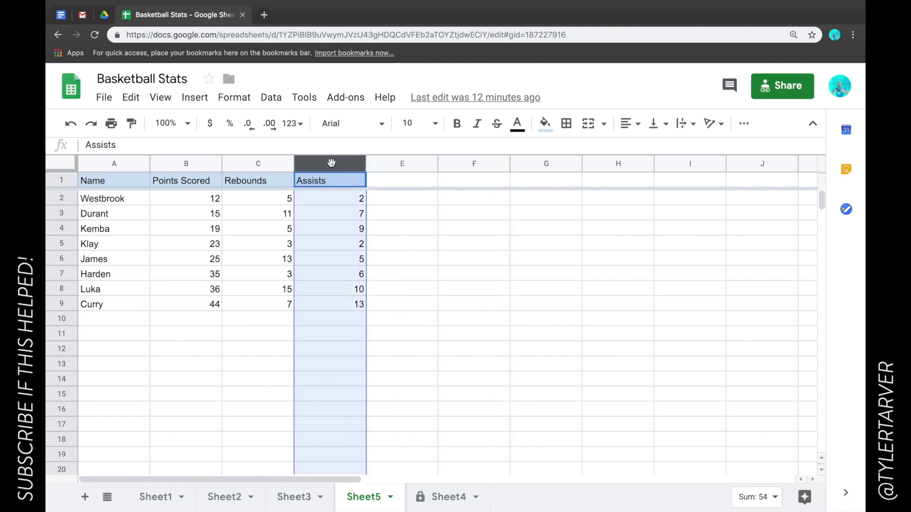
left_click(265, 166)
left_click(195, 164)
left_click(119, 163)
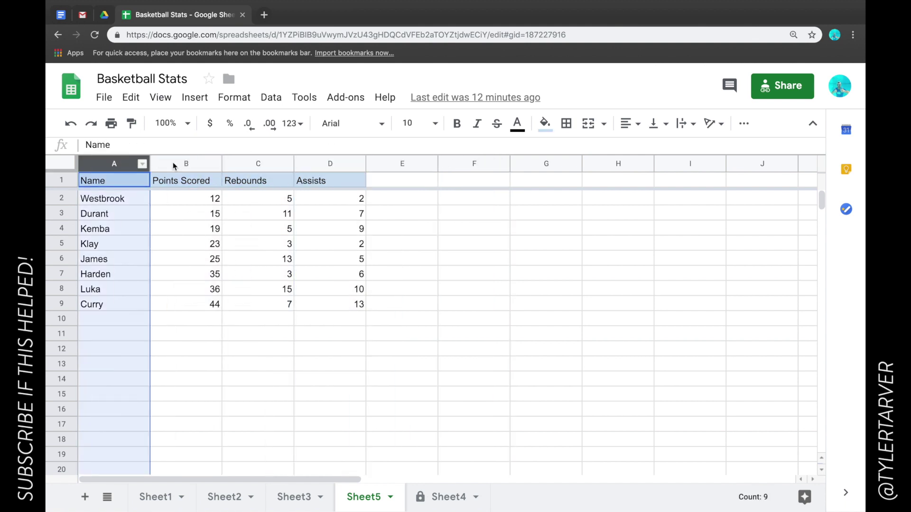
Step: Select several Assists and column E cells, the Westbrook row and columns E and F, ending on column E
left_click(173, 164)
left_click(243, 164)
left_click(334, 162)
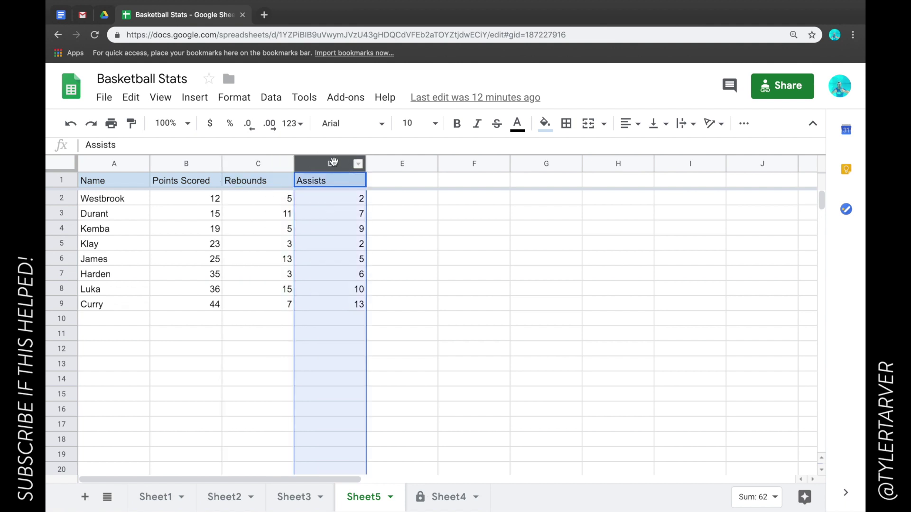
left_click(326, 230)
left_click(341, 290)
left_click(388, 245)
left_click(388, 228)
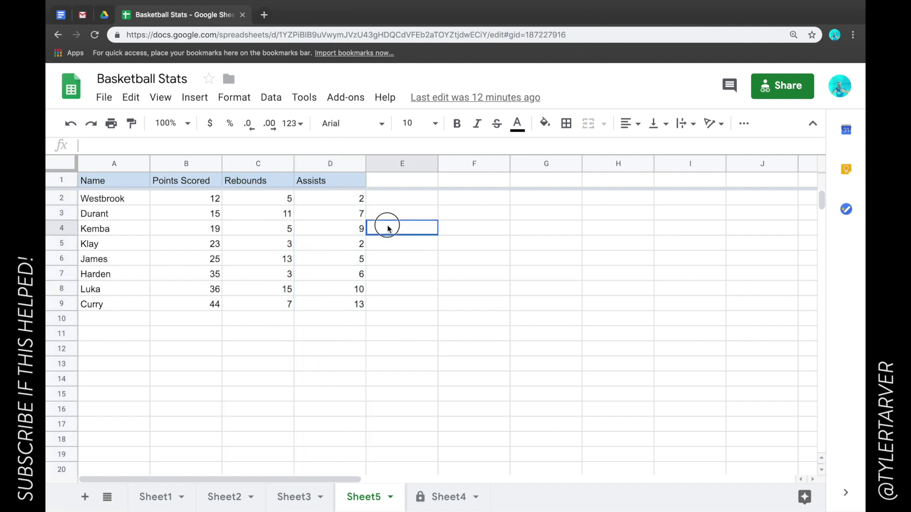
left_click(398, 164)
left_click(465, 164)
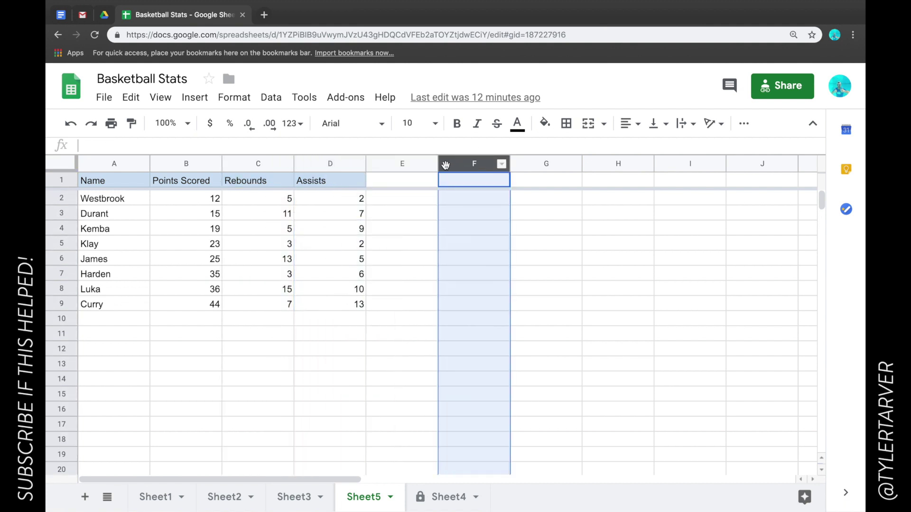
left_click(66, 199)
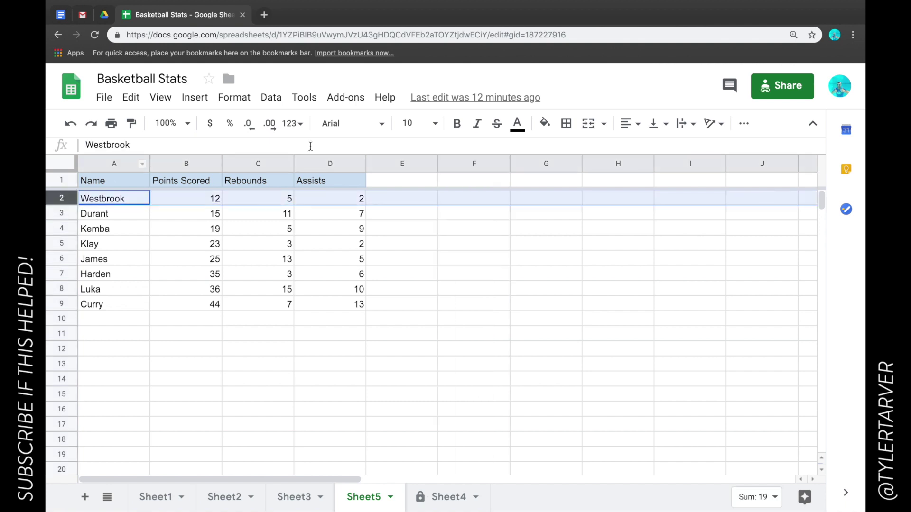
left_click(404, 164)
left_click(483, 163)
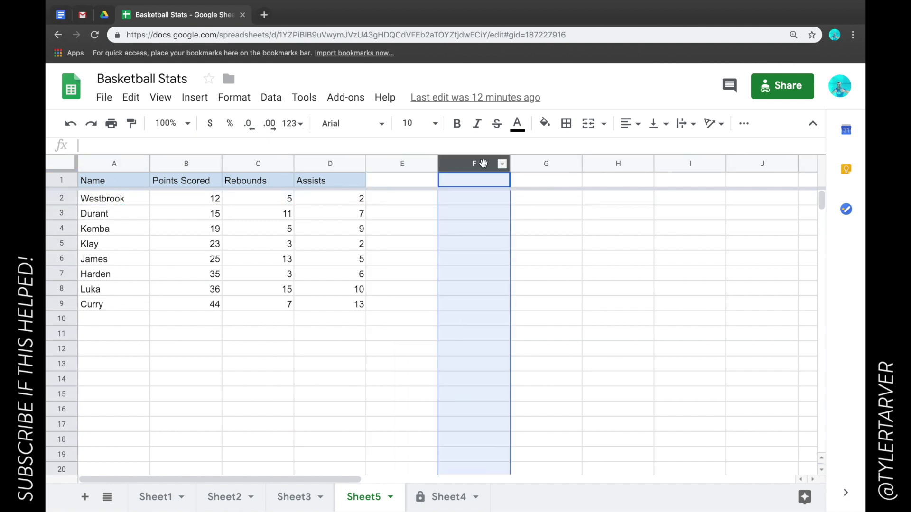
left_click(410, 166)
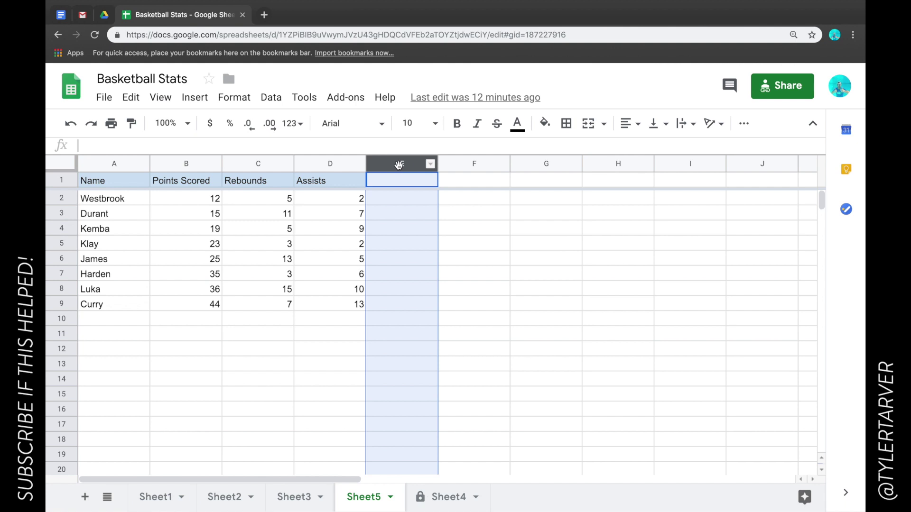
Step: Delete the empty column E beside Assists
right_click(398, 165)
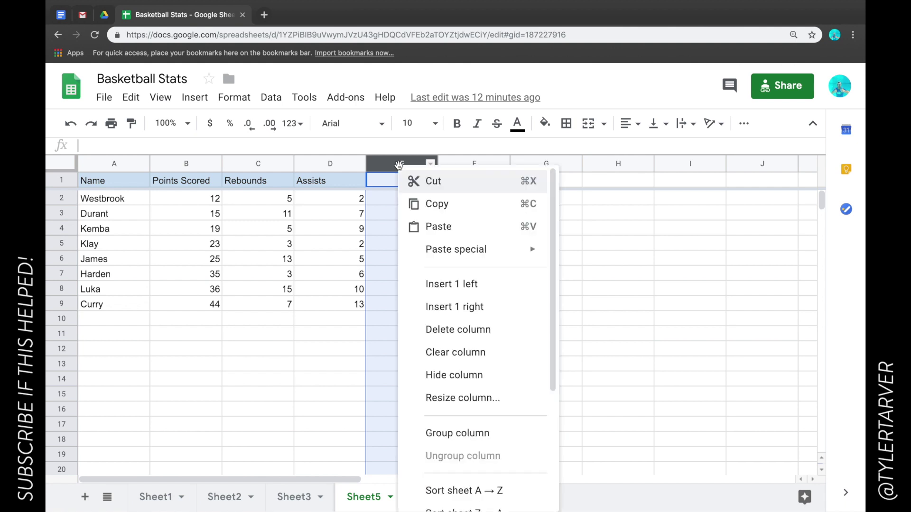
left_click(449, 331)
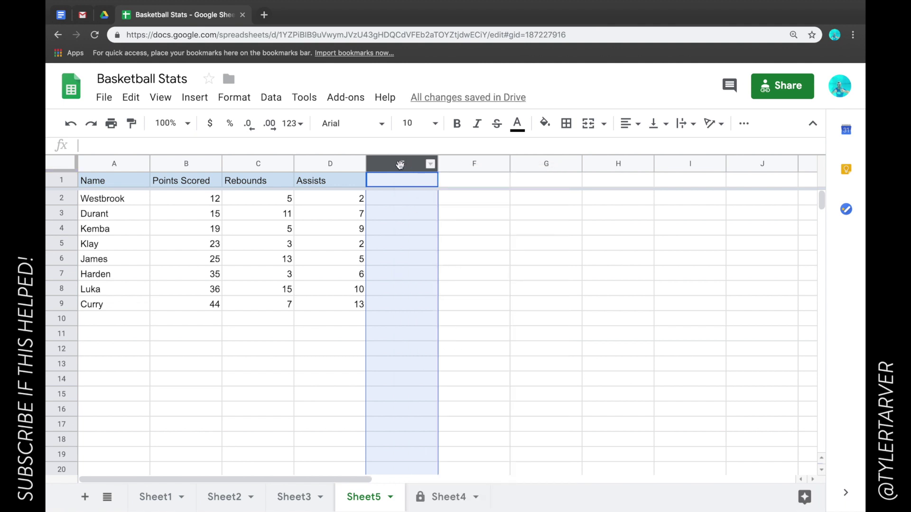
scroll(490, 215, "right", 10)
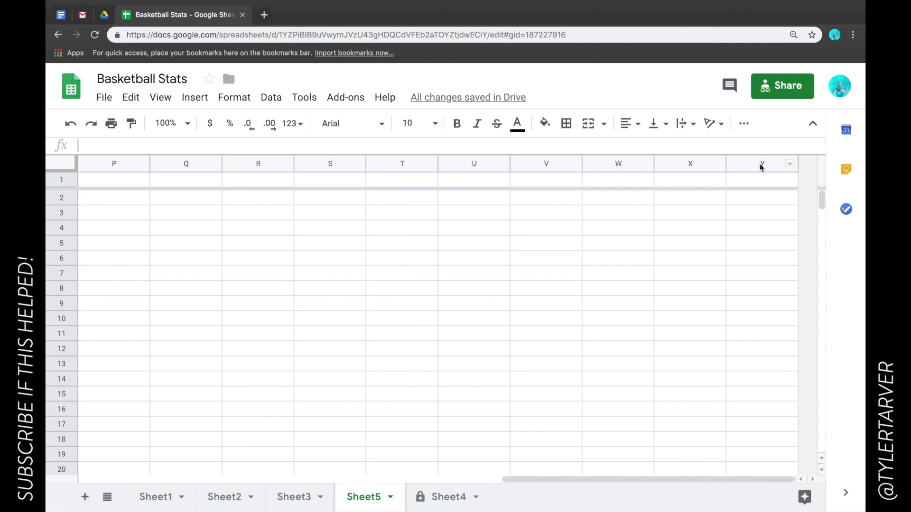
scroll(575, 218, "left", 10)
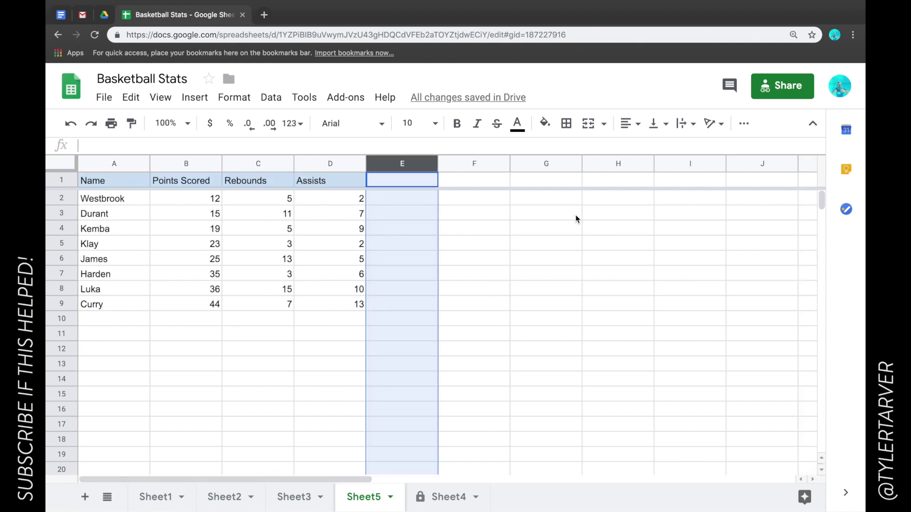
Step: Select the empty columns E through Y and delete them all
left_click(495, 202)
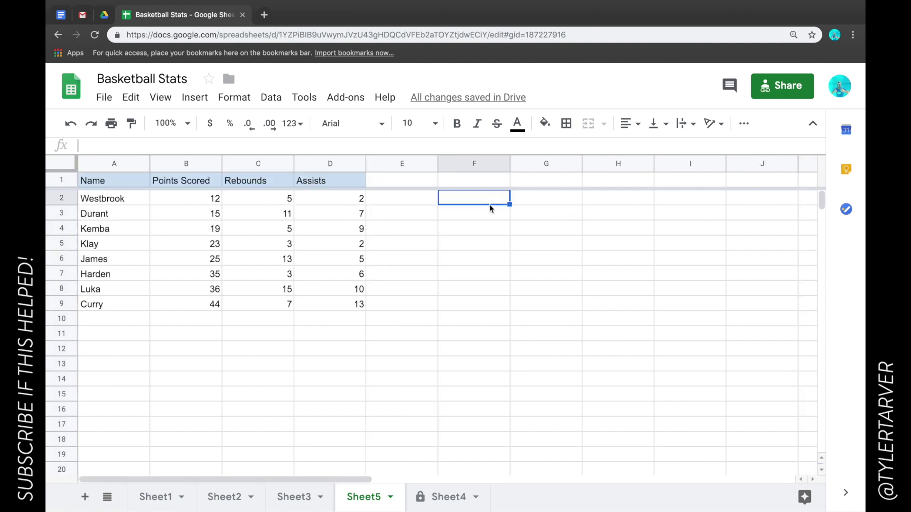
left_click(394, 167)
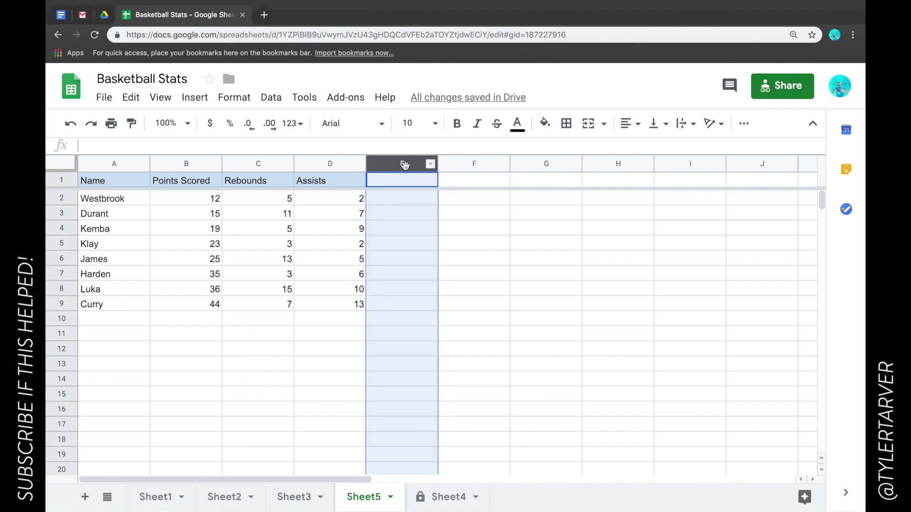
scroll(485, 178, "right", 15)
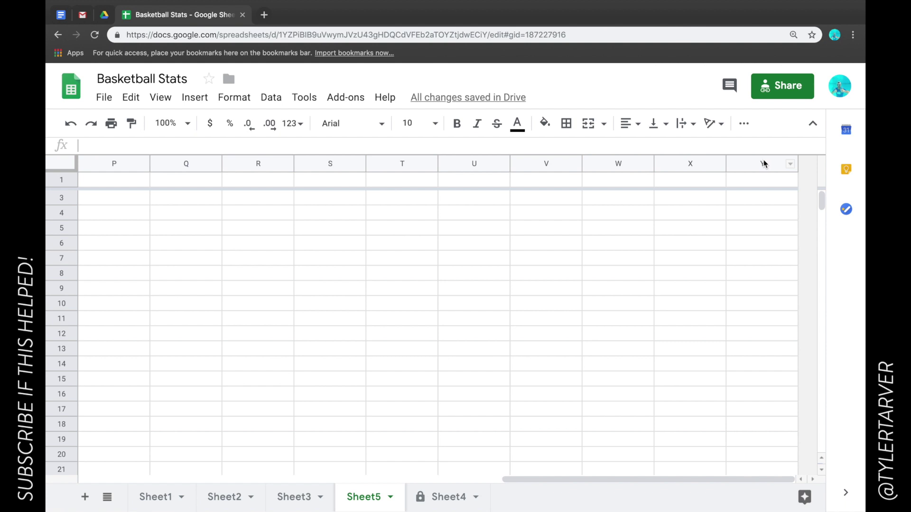
left_click(763, 164, "shift")
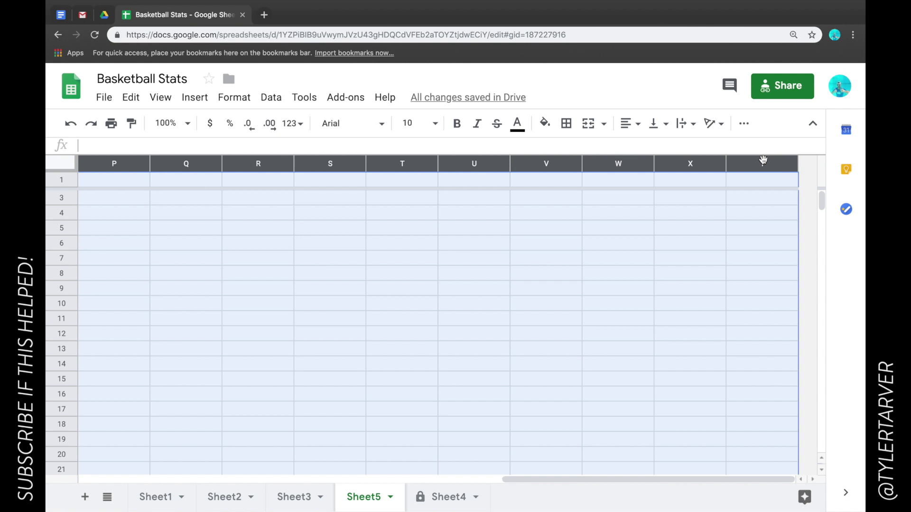
scroll(764, 164, "left", 15)
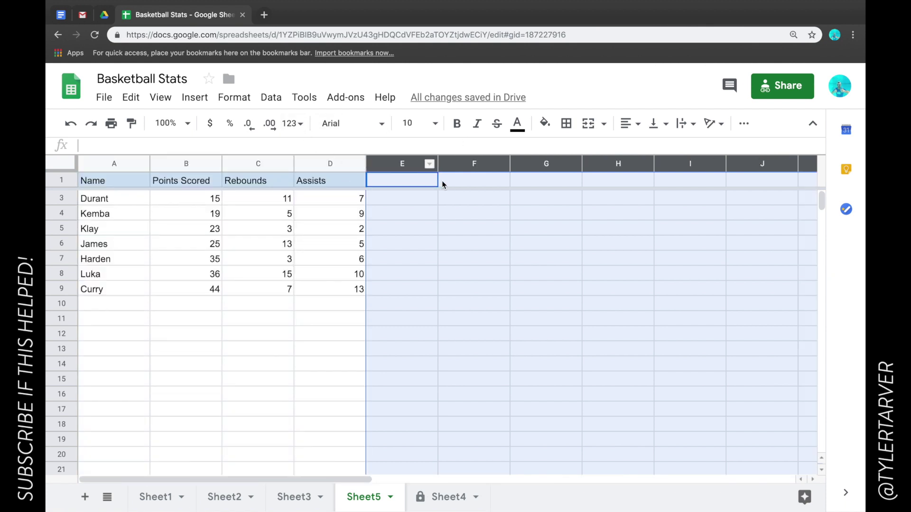
scroll(470, 198, "right", 15)
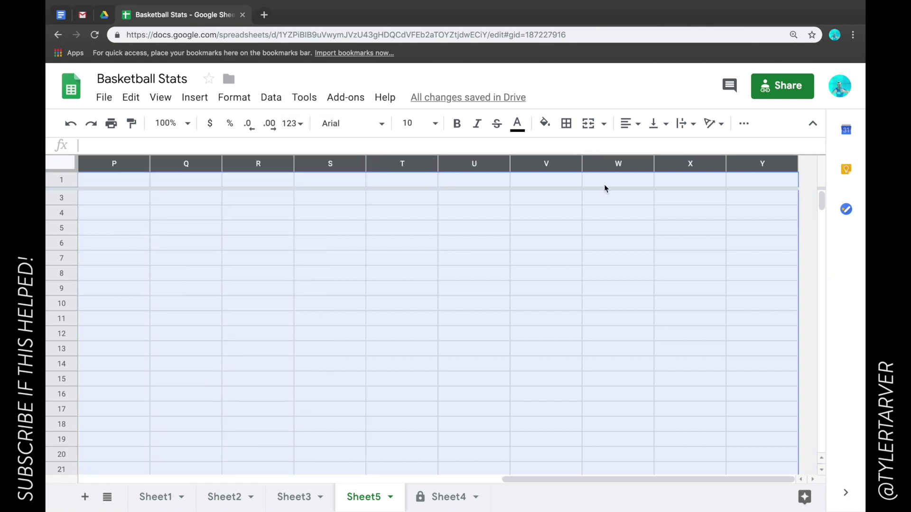
mouse_move(765, 165)
right_click(758, 164)
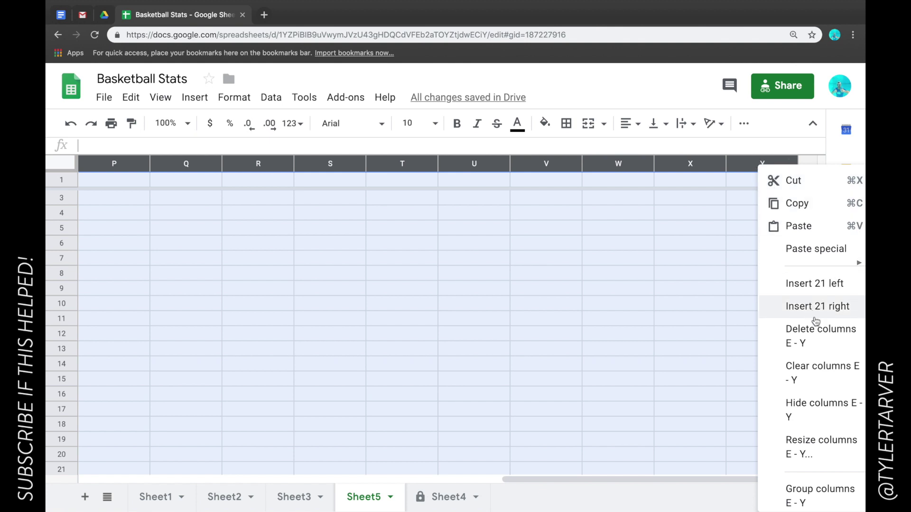
left_click(816, 332)
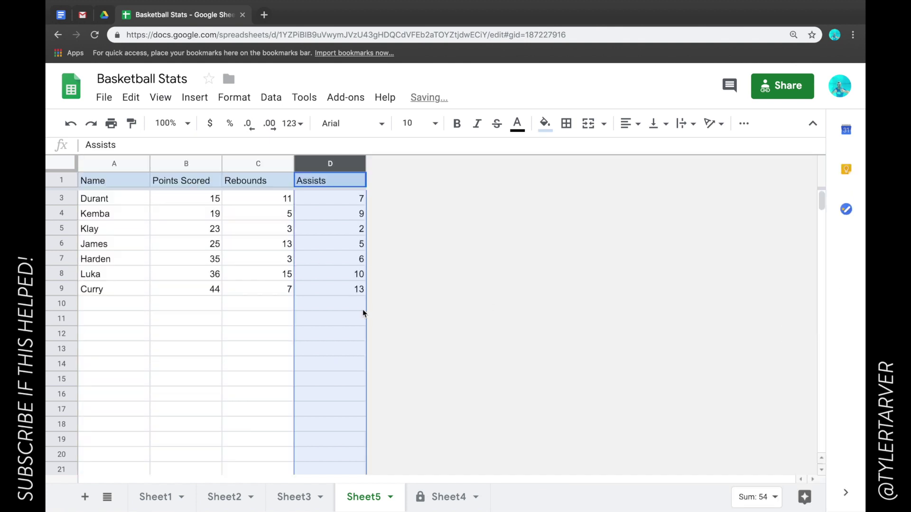
Step: Select row 10, the first empty row below the player data
left_click(363, 308)
scroll(491, 268, "up", 1)
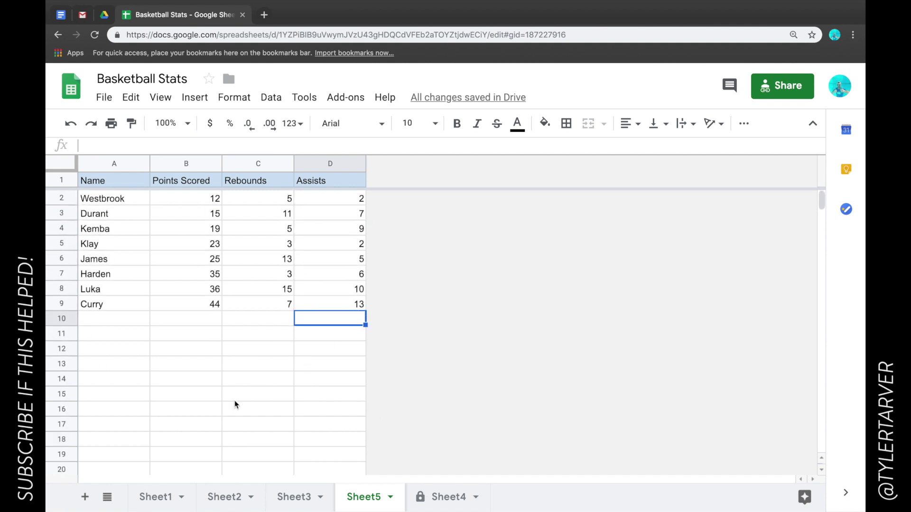
scroll(234, 400, "down", 5)
scroll(234, 401, "up", 5)
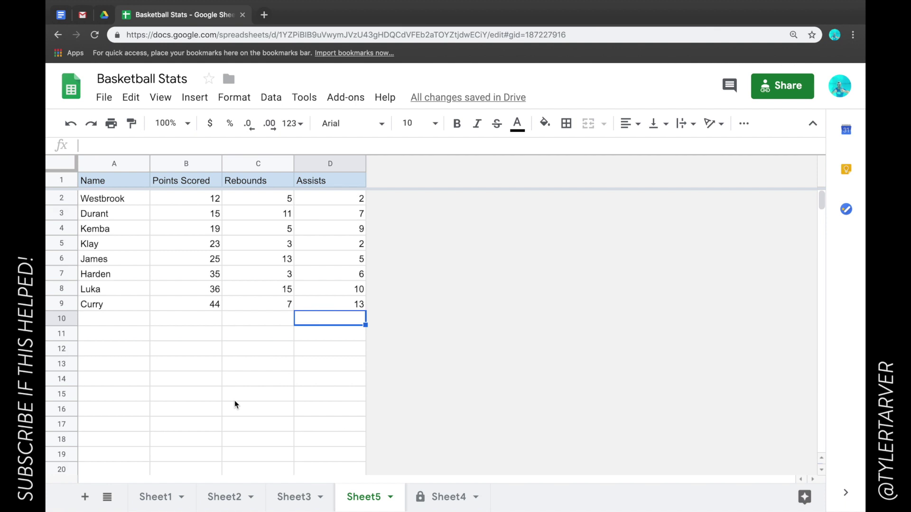
left_click(60, 319)
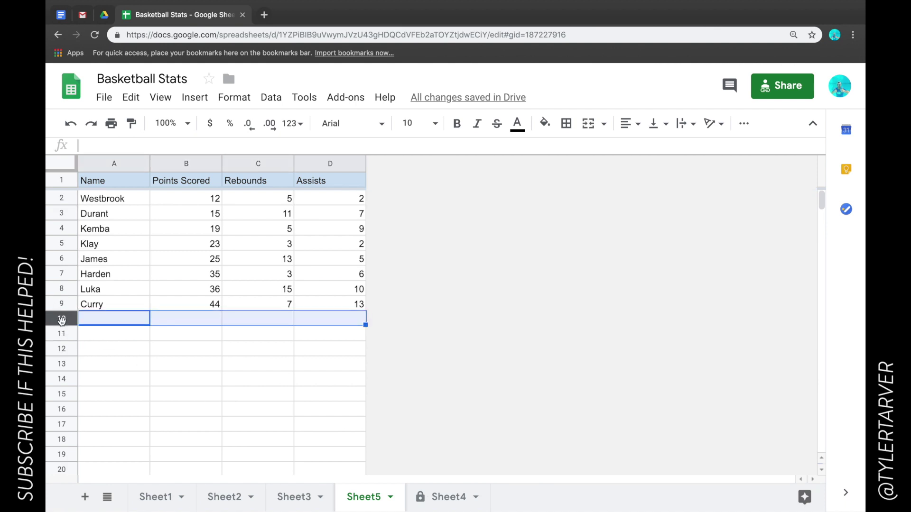
Step: Extend the selection to row 1000 and delete rows 10 through 1000
scroll(196, 415, "down", 20)
scroll(196, 414, "down", 20)
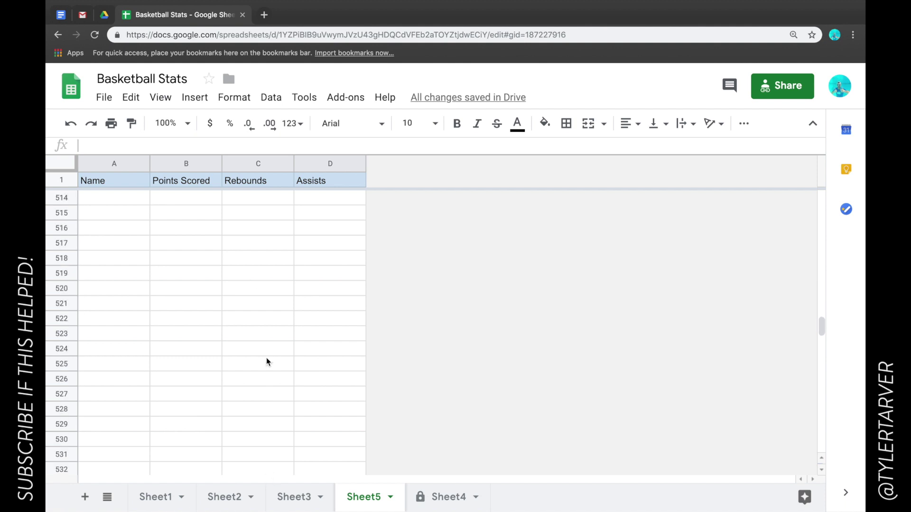
scroll(266, 358, "down", 20)
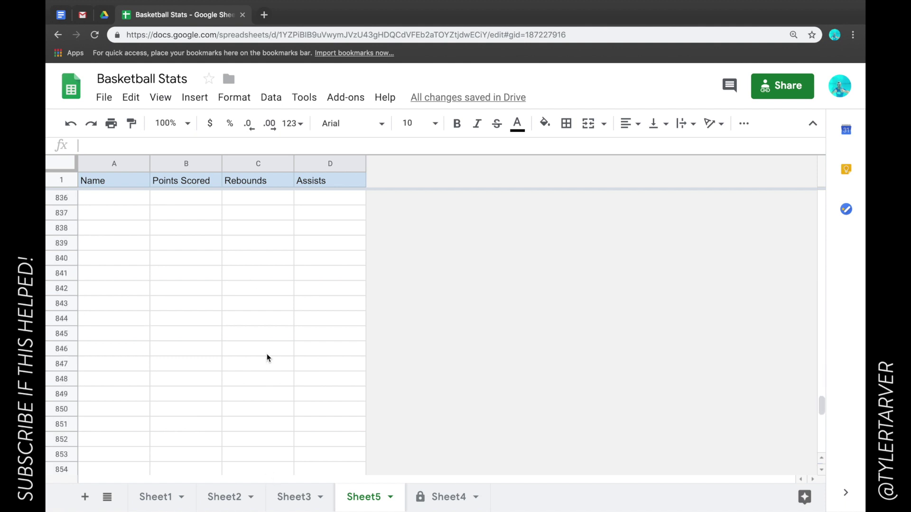
scroll(267, 358, "down", 20)
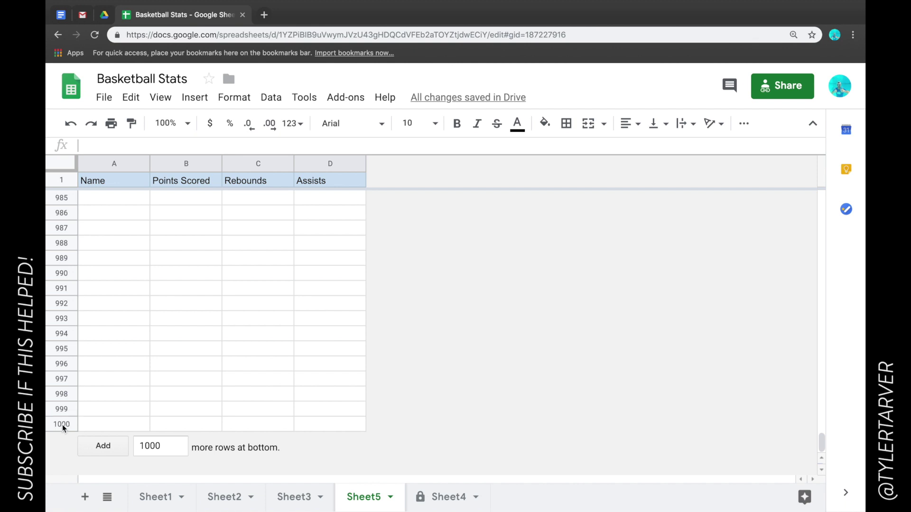
left_click(61, 424, "shift")
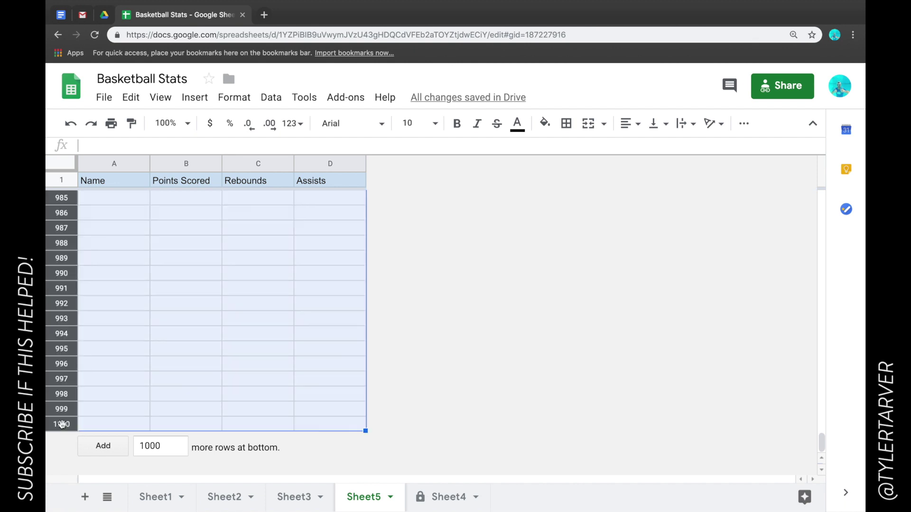
right_click(62, 424)
scroll(93, 456, "down", 5)
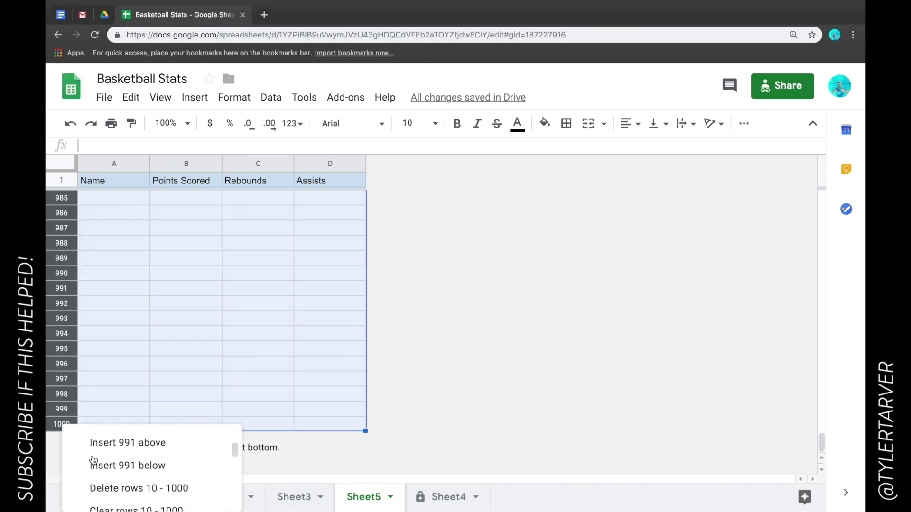
left_click(116, 449)
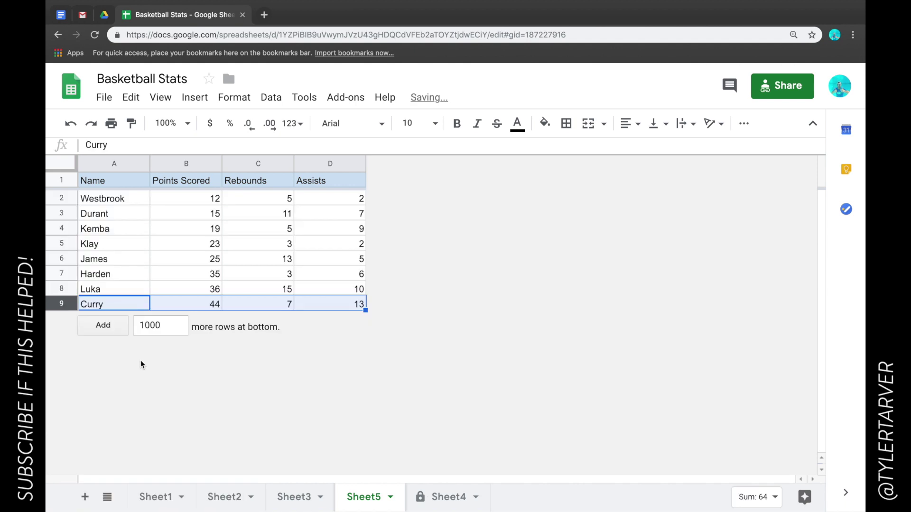
Step: Insert a blank column E to the right of the Assists column
left_click(125, 214)
left_click(117, 197)
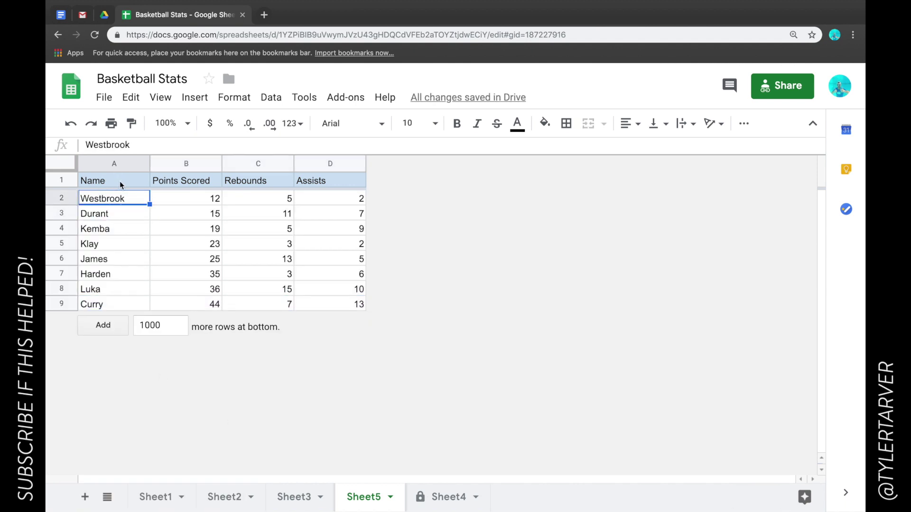
left_click(119, 180)
left_click(324, 163)
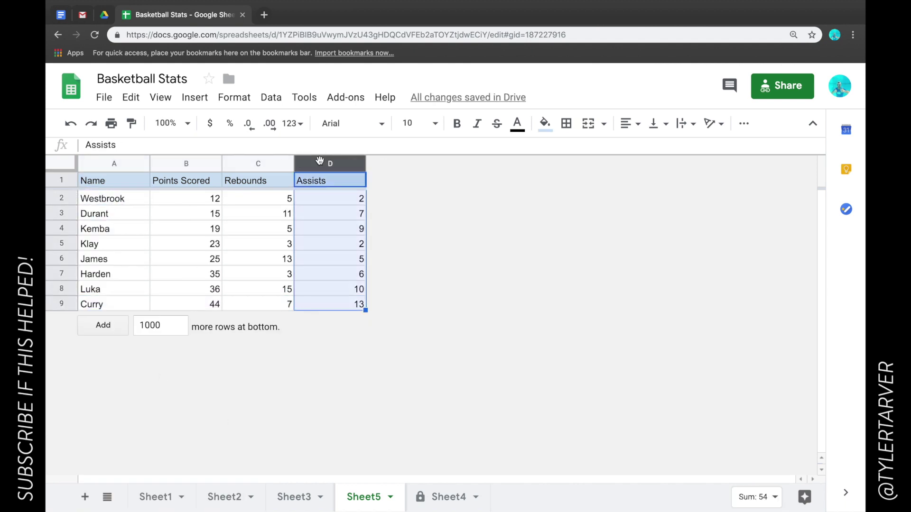
right_click(324, 163)
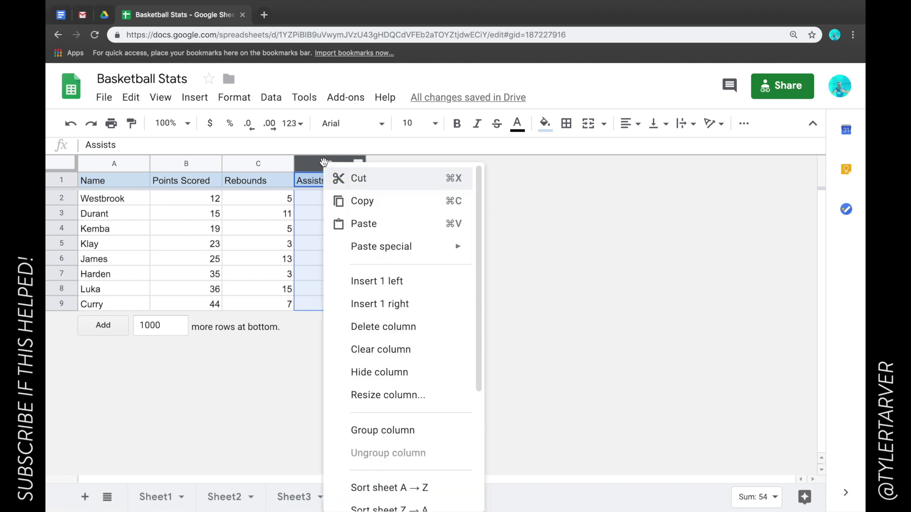
left_click(389, 305)
Step: Insert a second blank column F to the right of the new column E
left_click(393, 230)
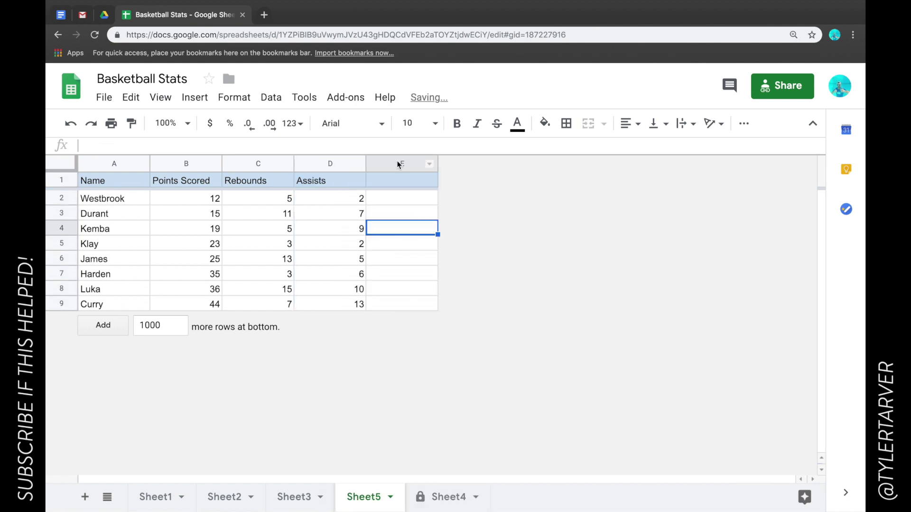
right_click(396, 163)
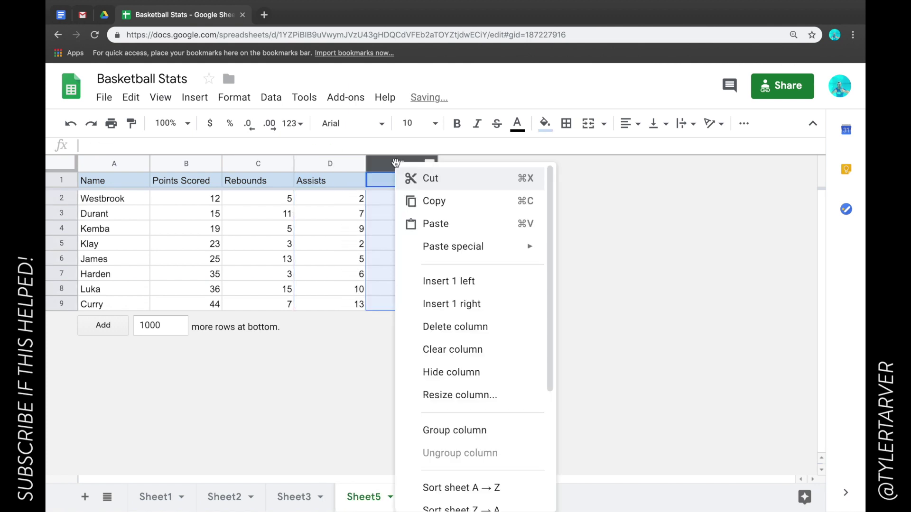
left_click(467, 309)
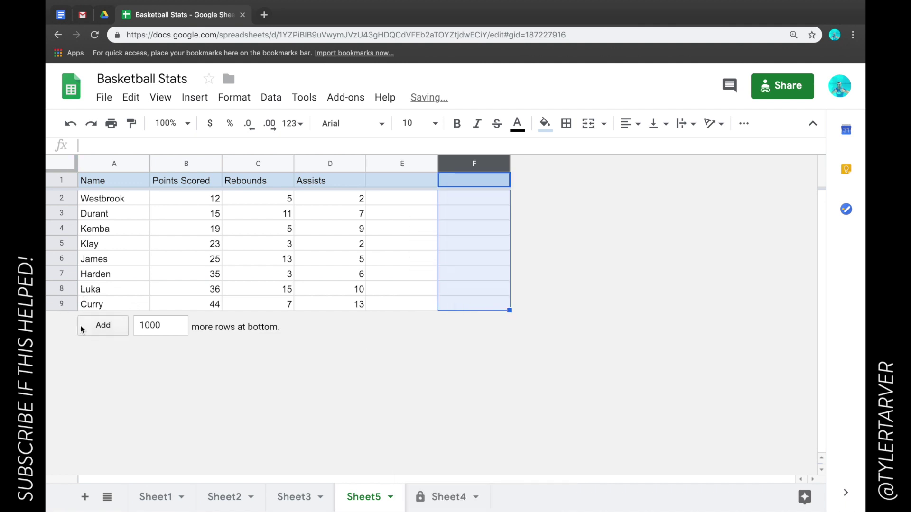
left_click(160, 325)
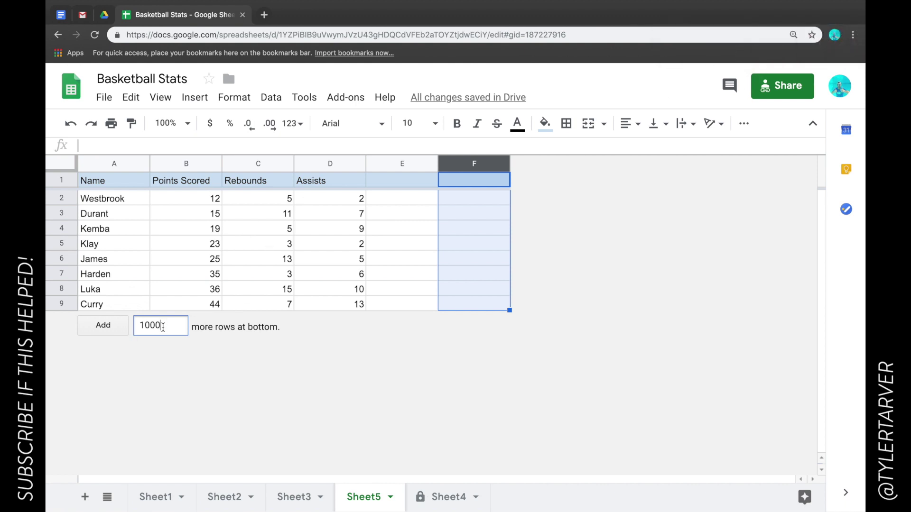
Step: Change the row count from 1000 to 10 and add ten empty rows below Curry
key("BackSpace")
key("BackSpace")
left_click(103, 326)
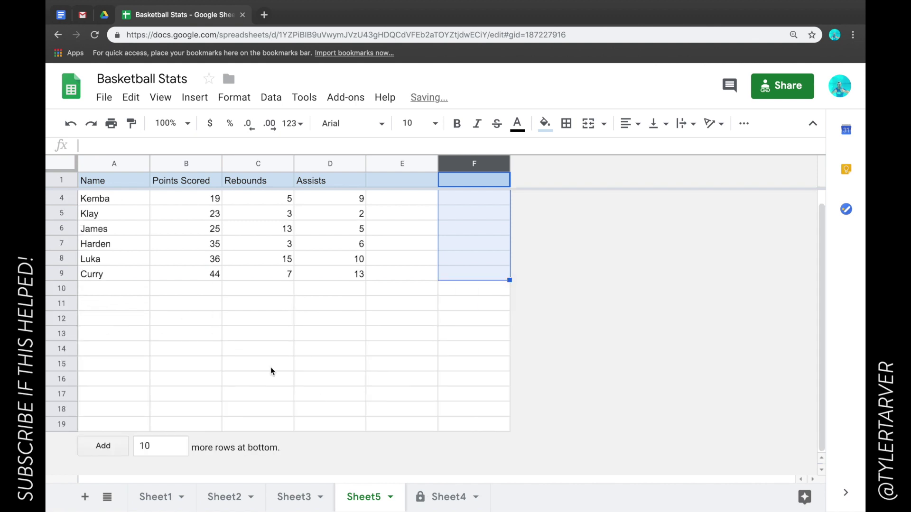
left_click(373, 367)
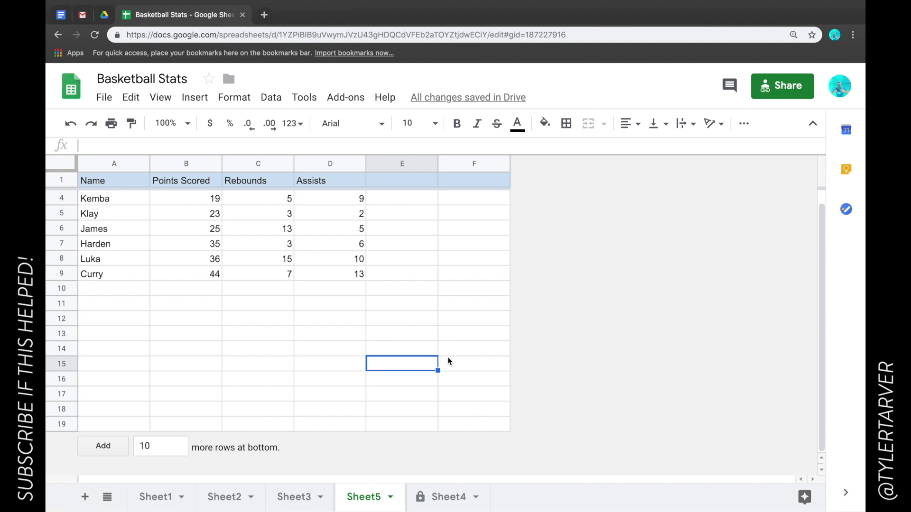
left_click(414, 336)
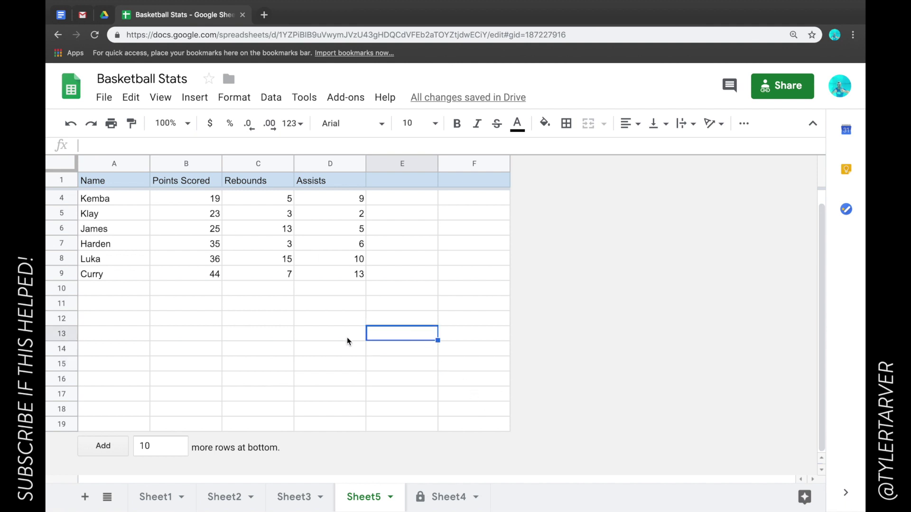
left_click(260, 304)
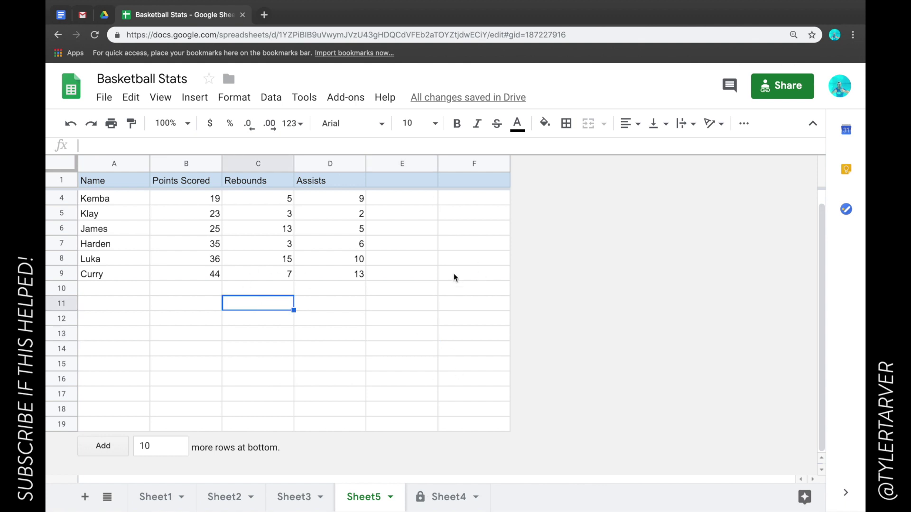
scroll(414, 203, "up", 1)
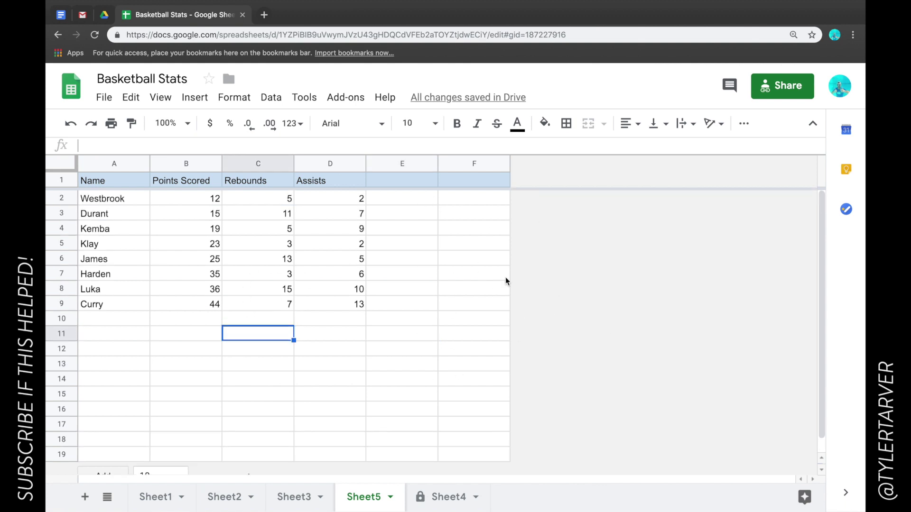
scroll(271, 332, "down", 1)
scroll(270, 332, "up", 1)
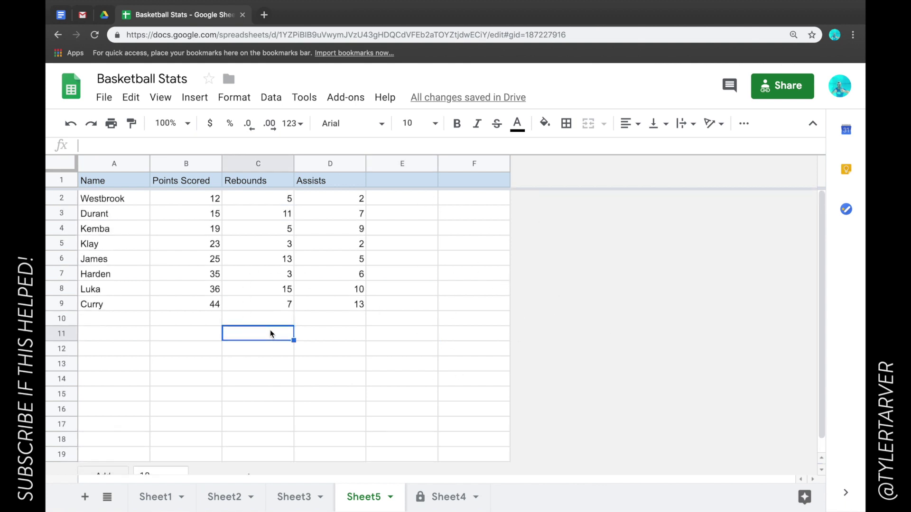